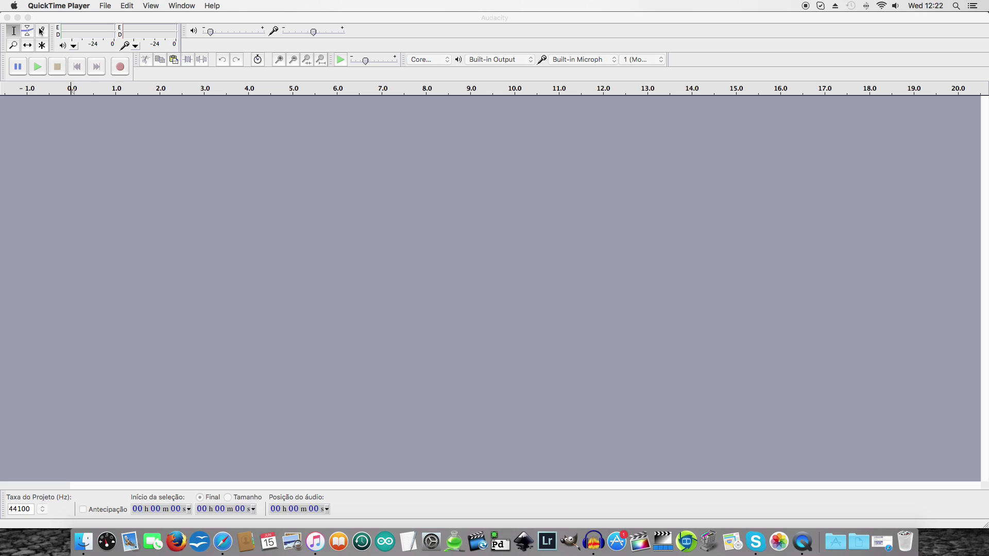
Switch to Audacity and import The Internet - Penthouse Cloud.mp3 from the blck wmn folder on the external drive
click(66, 22)
click(81, 5)
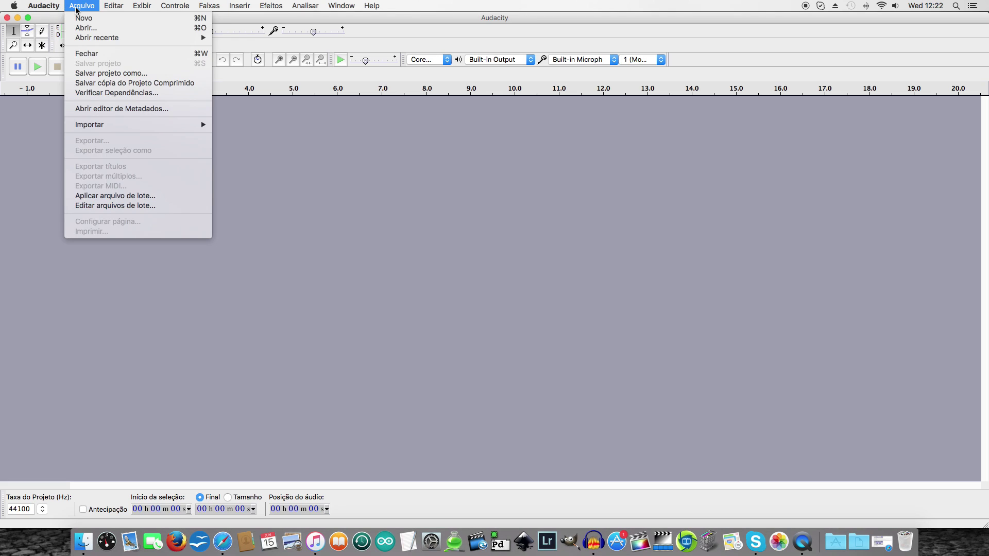
mouse_move(122, 126)
click(231, 125)
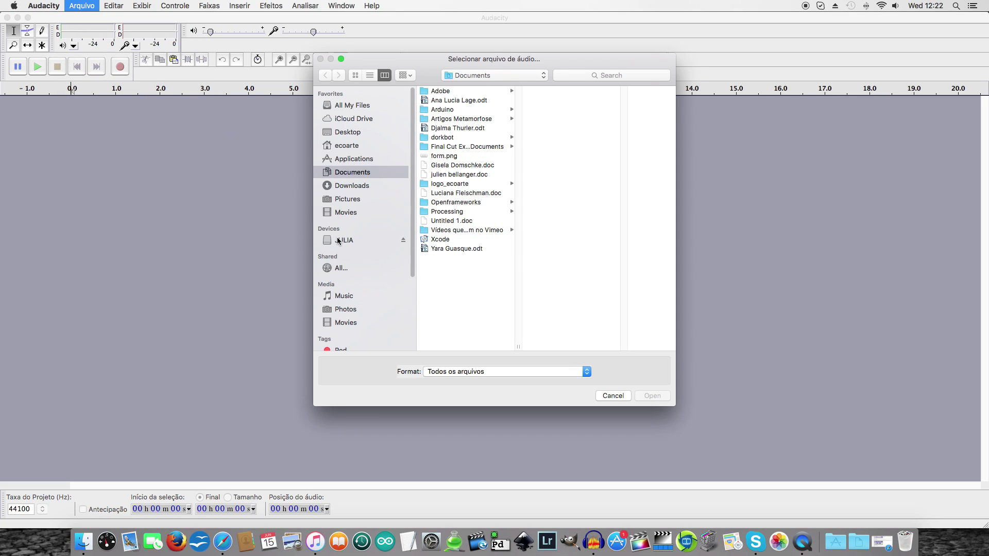
click(343, 242)
click(436, 138)
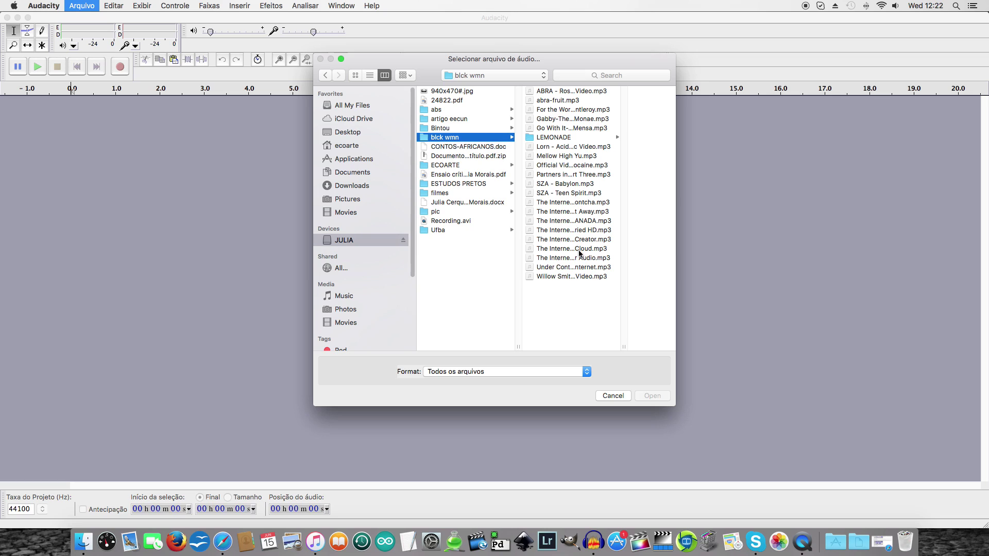
click(576, 249)
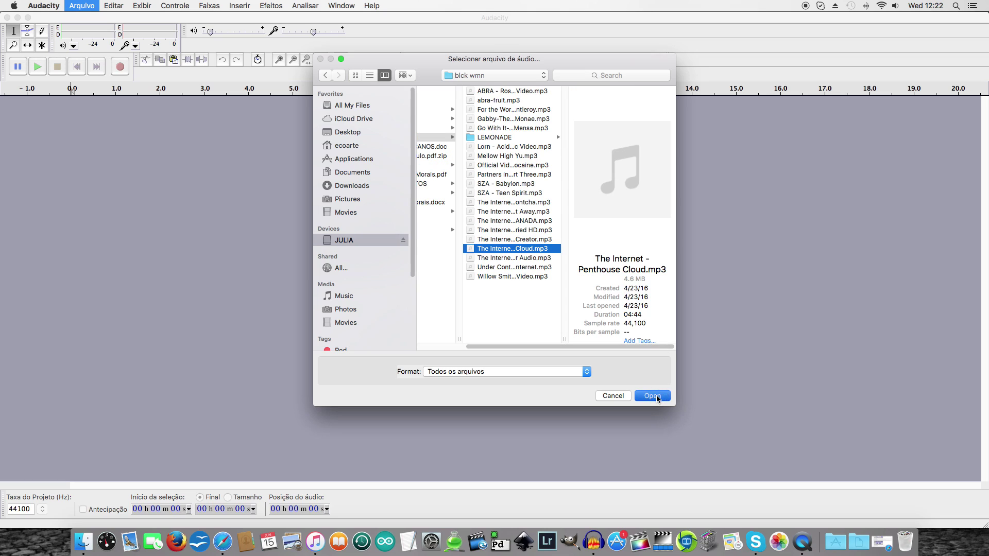
click(653, 396)
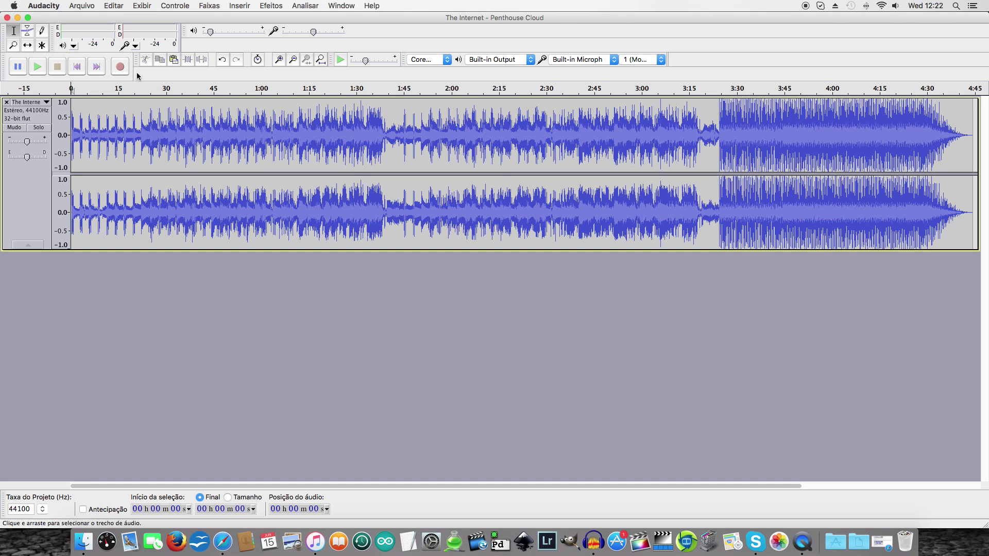
Import videoaula audacity.mp3 from the ECOARTE folder on the external drive as a second track
click(82, 6)
mouse_move(124, 127)
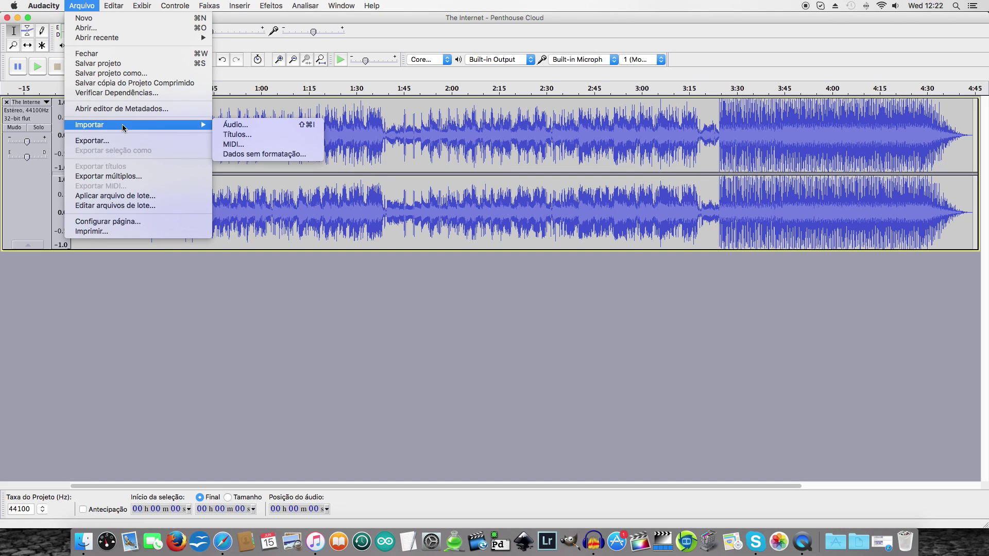
click(229, 125)
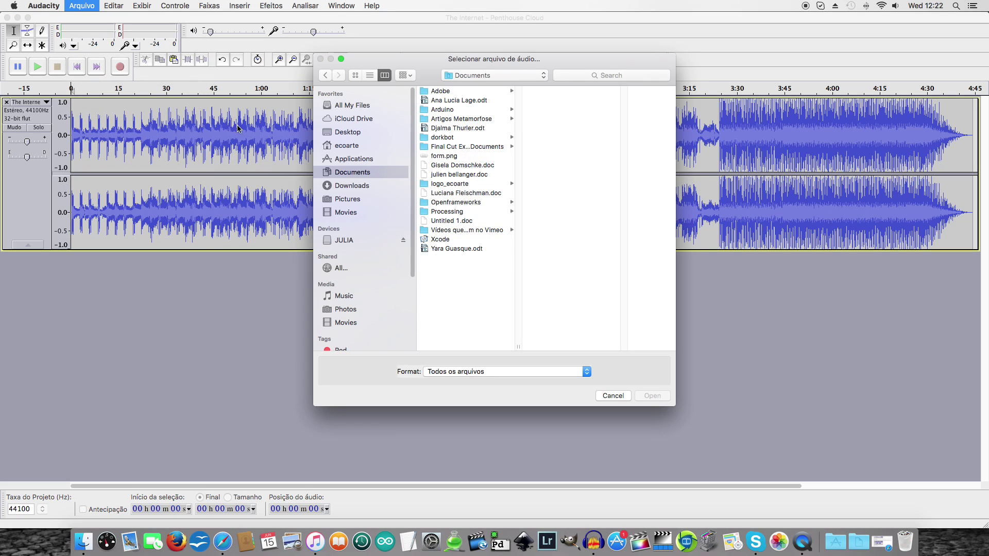
click(373, 241)
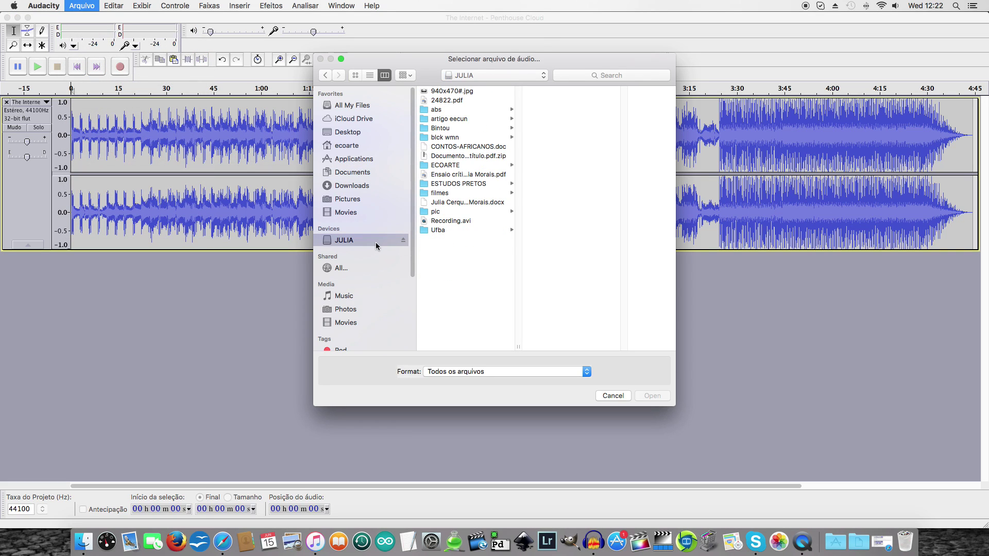
click(458, 175)
click(456, 166)
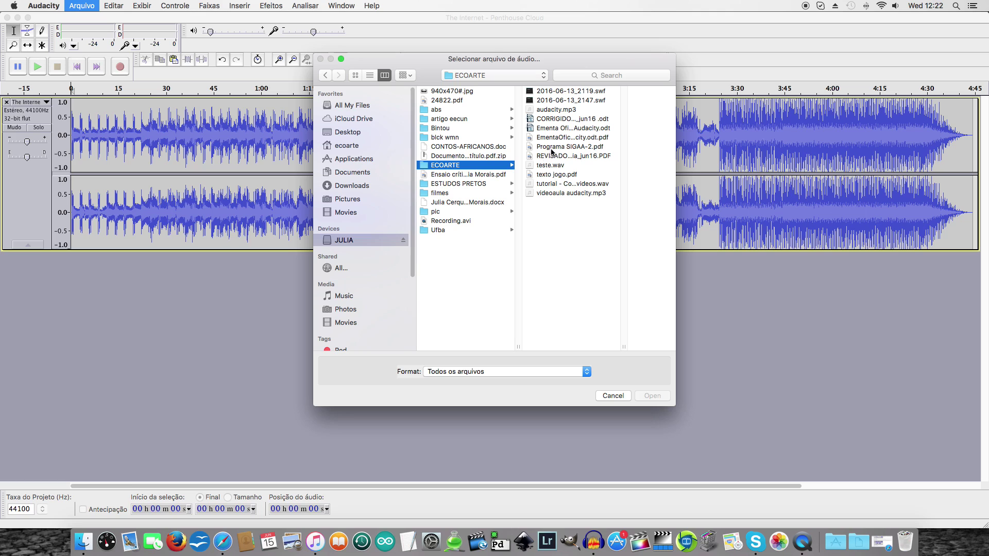
click(558, 193)
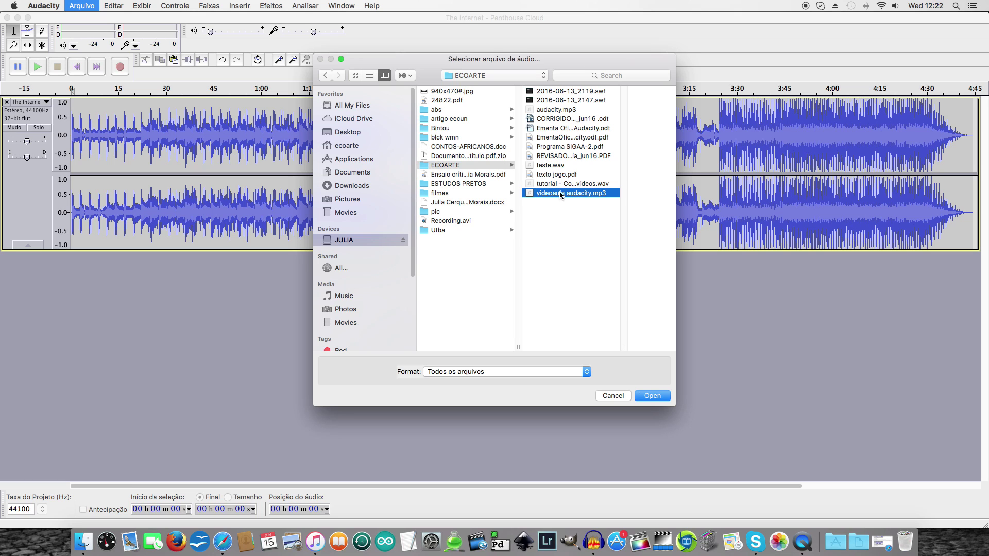
click(652, 395)
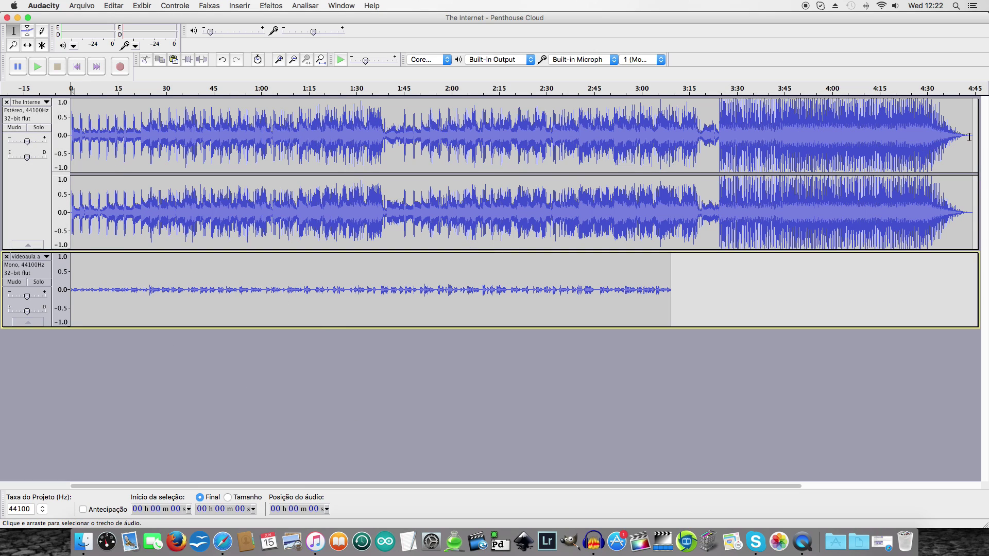
Select the whole music track and apply Amplify at -15 dB, previewing the effect first
drag(972, 136, 71, 148)
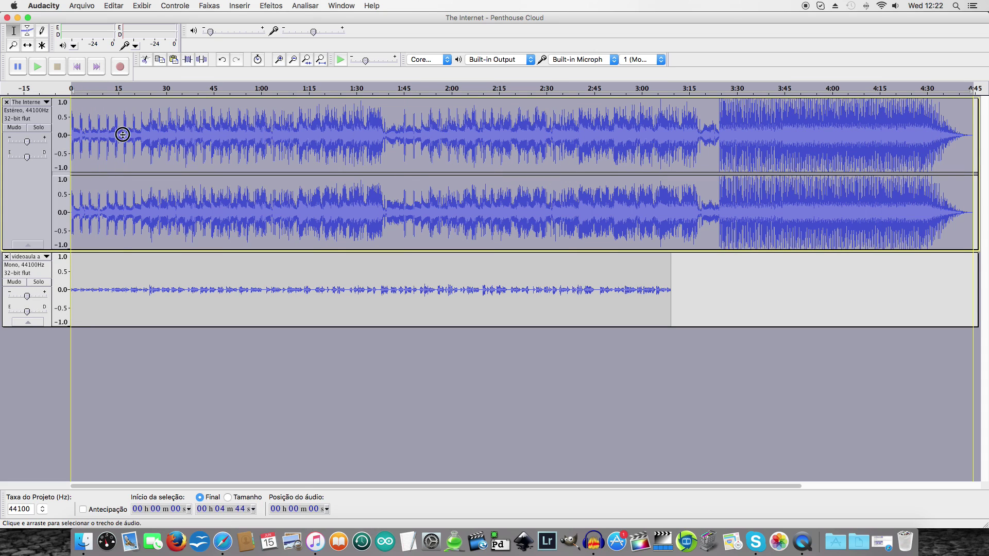
click(122, 132)
double_click(172, 129)
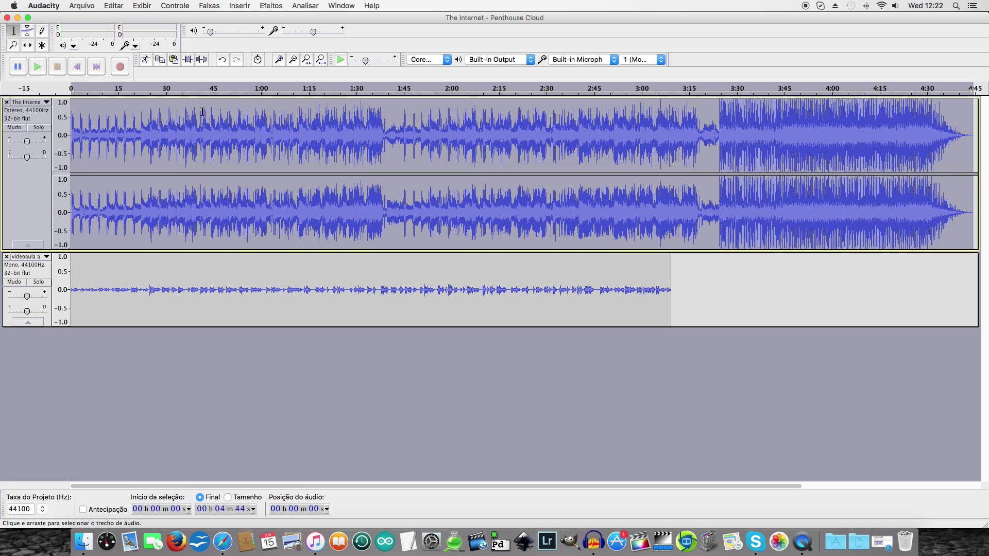
click(270, 5)
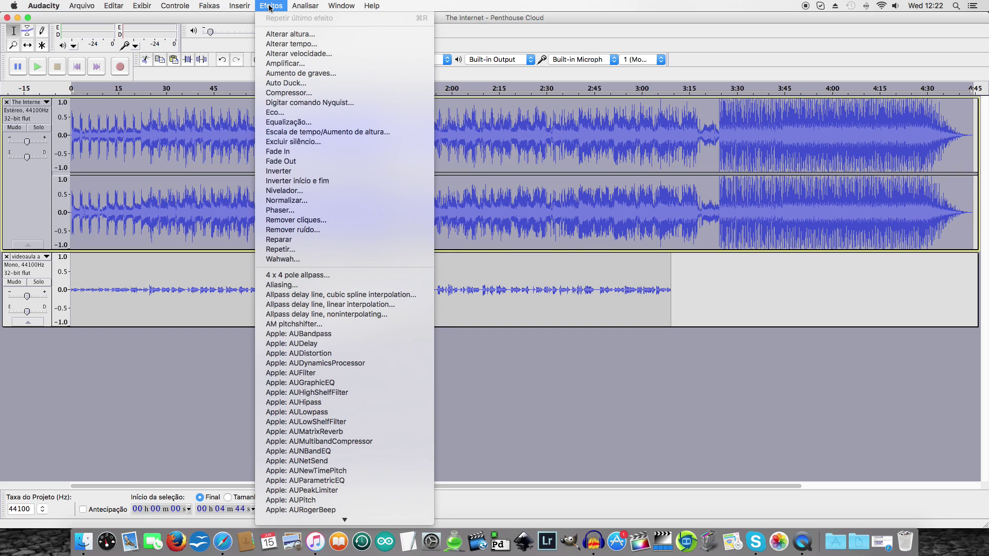
click(294, 63)
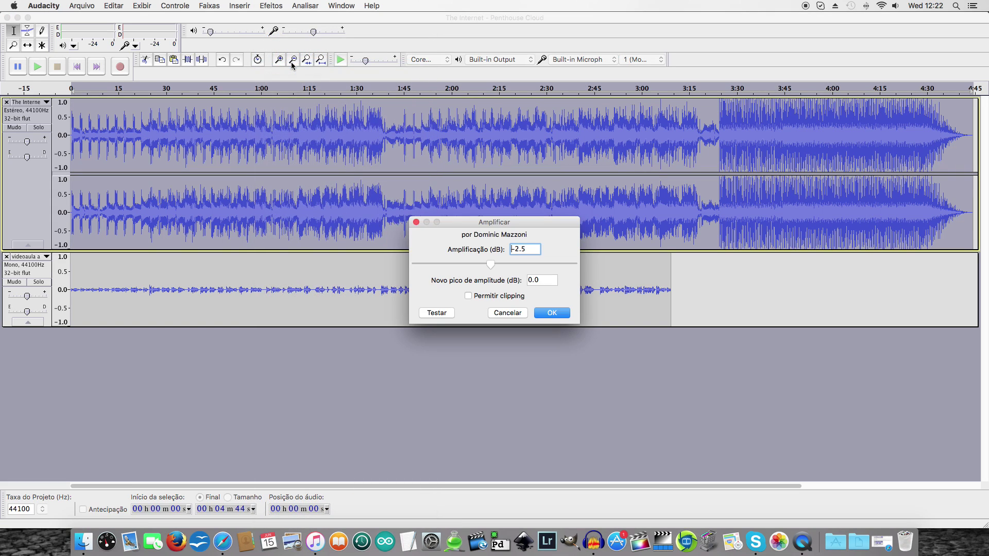
double_click(512, 249)
text(-15)
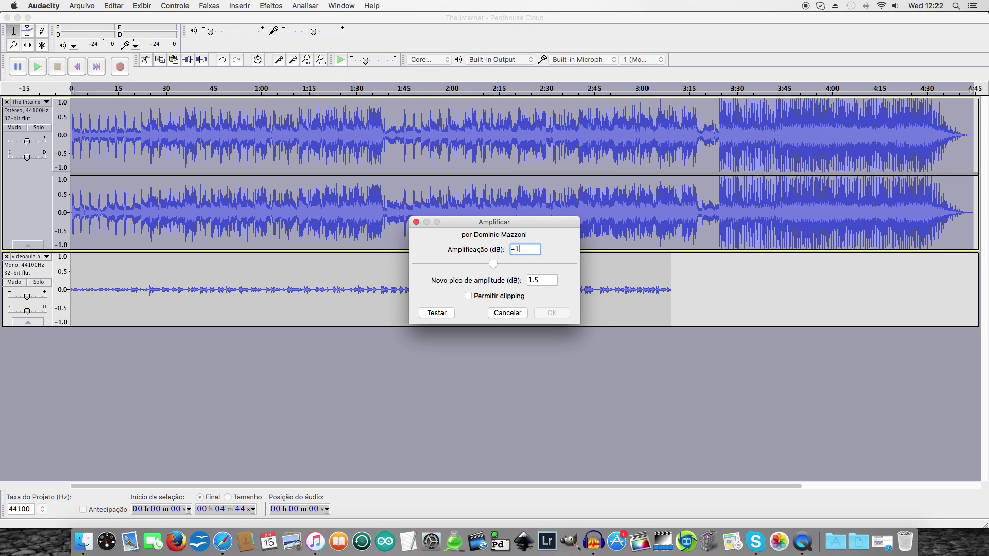
click(442, 313)
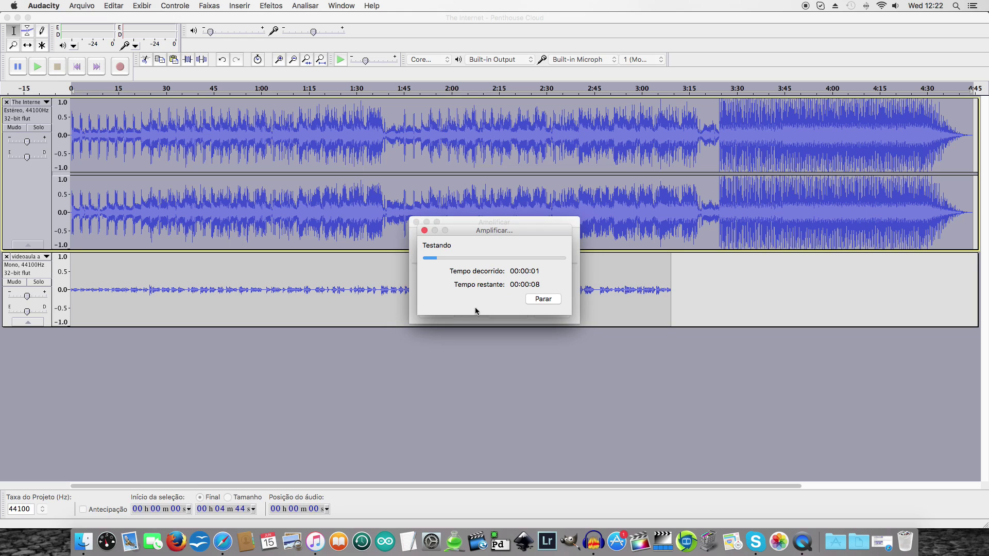
click(542, 300)
click(553, 312)
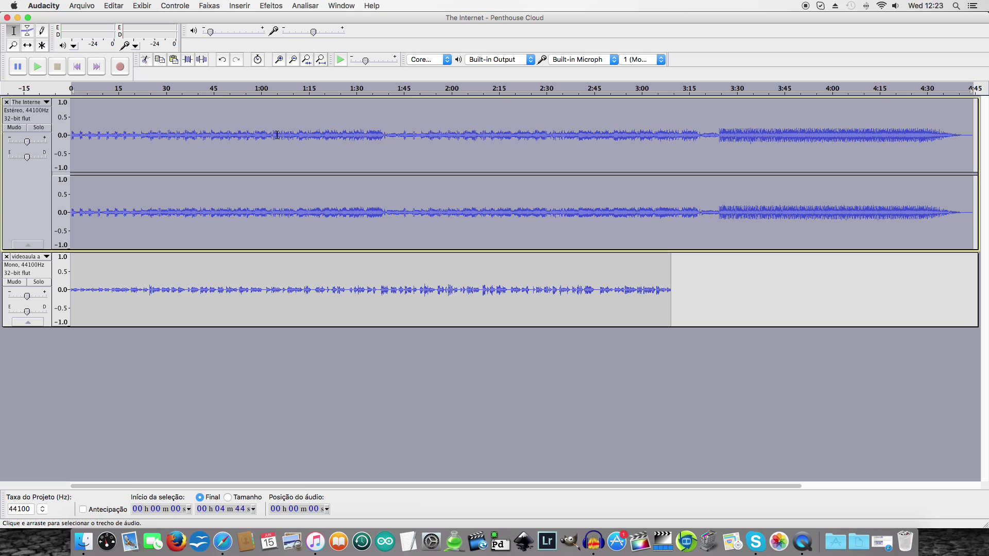
click(198, 358)
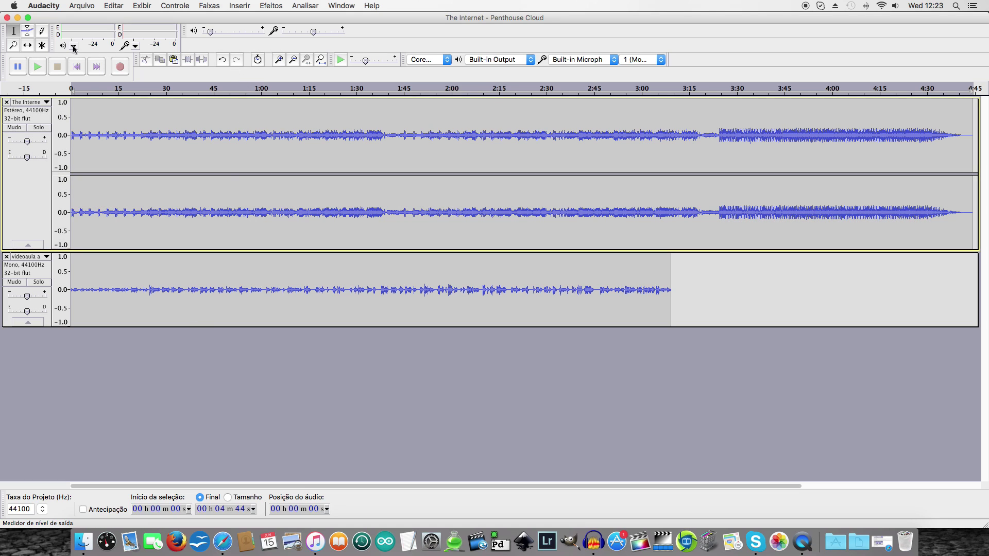
With the Envelope tool, lower the music track to about 0.5 and fade it down to about 0.1 between 0:30 and 0:46
click(28, 32)
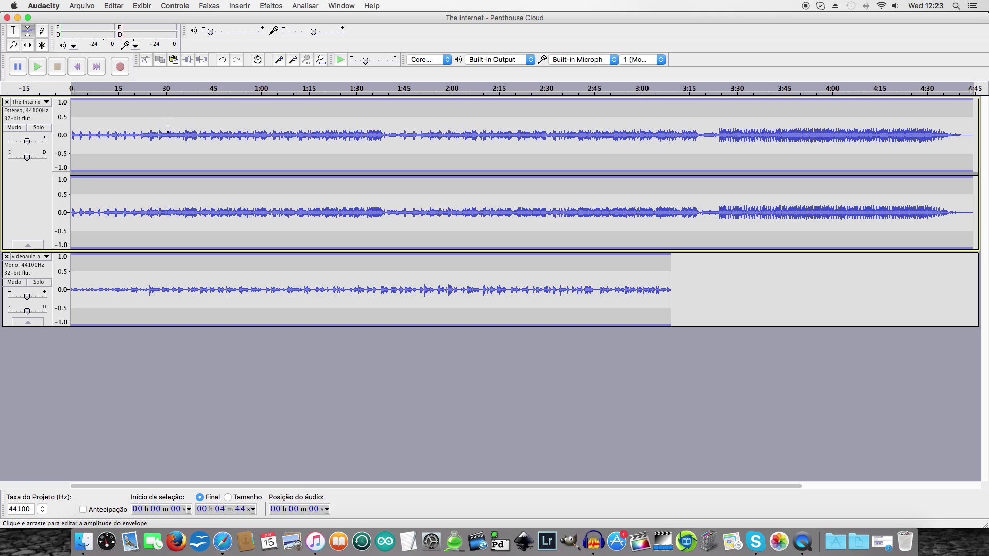
click(168, 135)
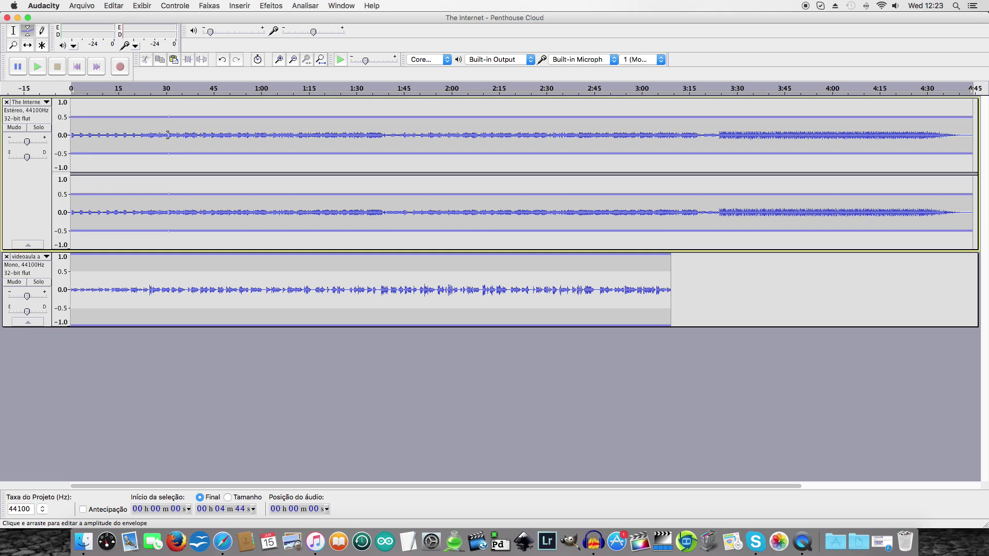
click(214, 135)
mouse_move(213, 134)
mouse_down()
mouse_move(214, 116)
mouse_move(212, 144)
mouse_move(218, 131)
mouse_up()
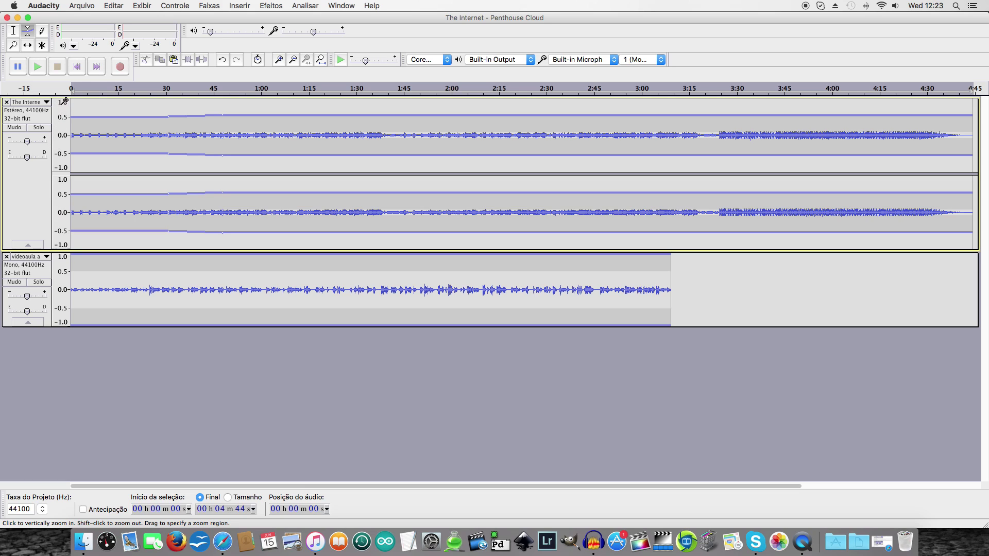
mouse_move(220, 115)
mouse_down()
mouse_move(223, 93)
mouse_move(223, 134)
mouse_move(235, 116)
mouse_move(221, 110)
mouse_move(219, 132)
mouse_up()
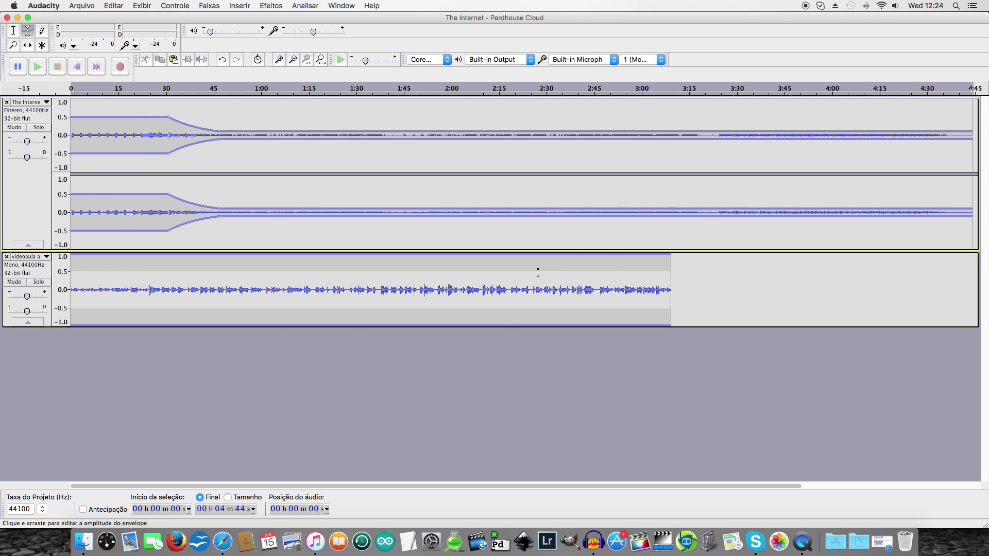
Shift the narration track in time so it starts at about 0:42, within the music's fade
click(28, 46)
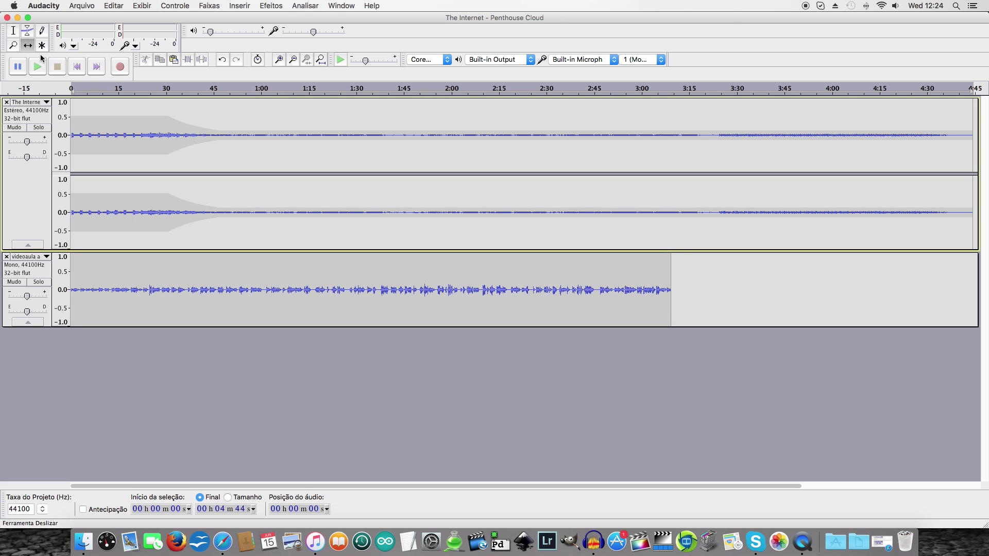
drag(131, 281, 264, 275)
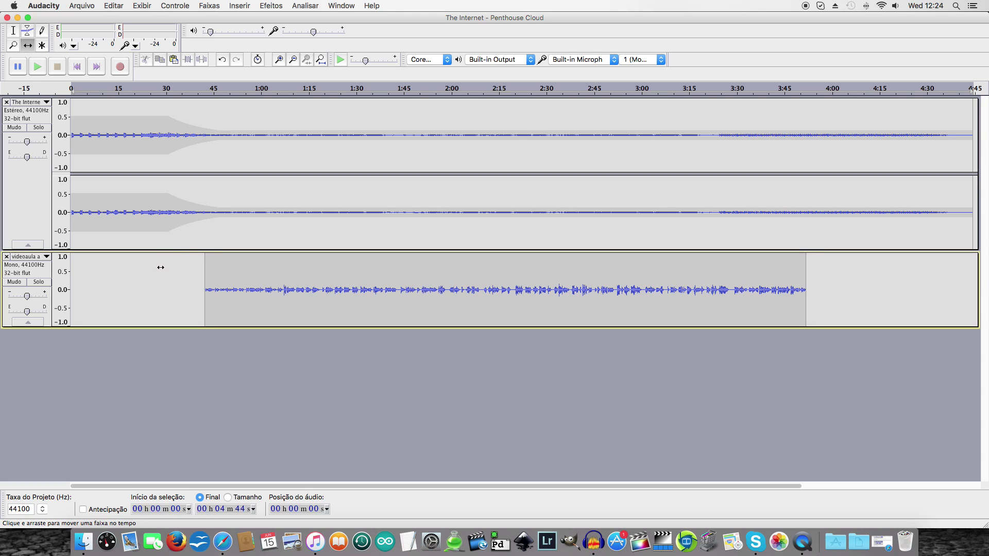
Raise the music track's envelope back to about 0.5 between 3:50 and 4:15, and level the low middle section under the narration
click(28, 32)
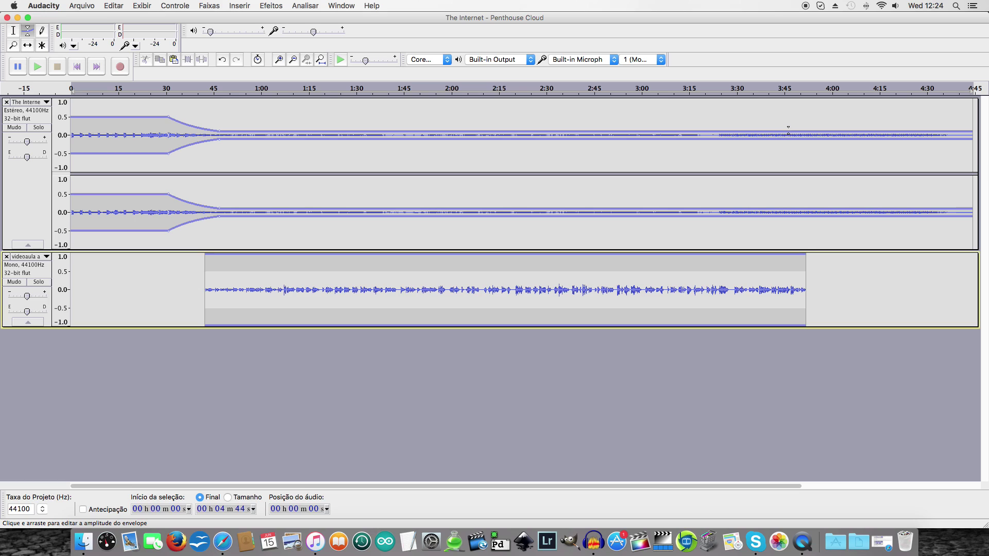
click(786, 132)
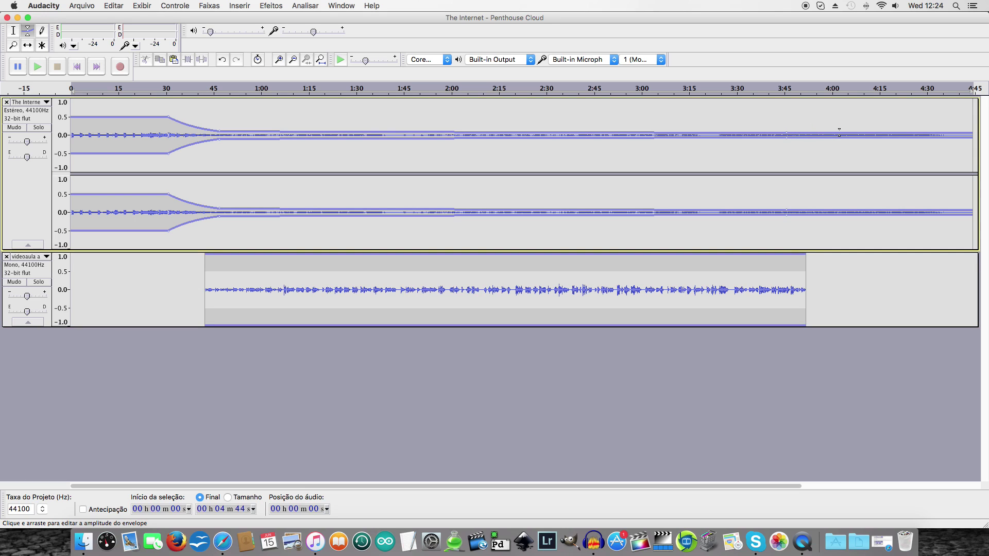
click(883, 134)
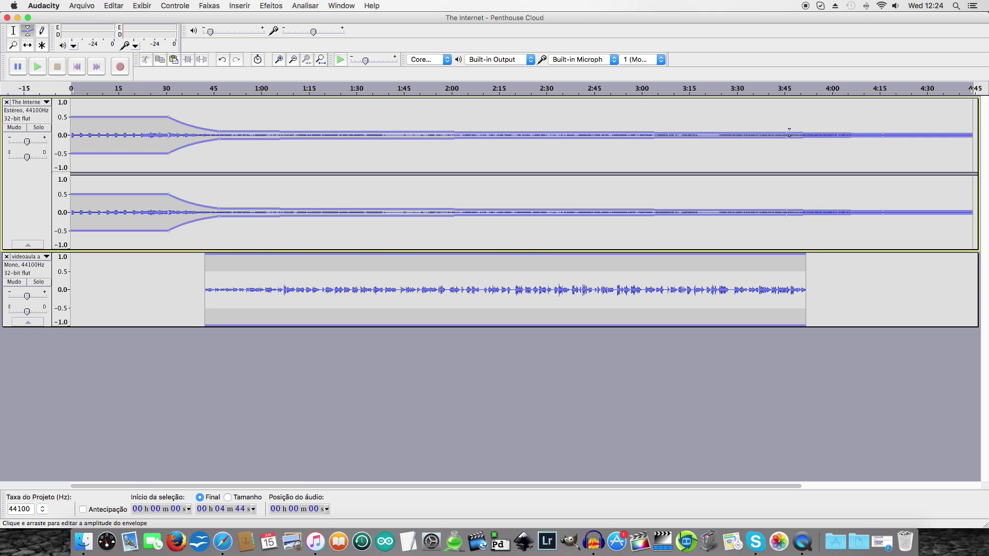
drag(883, 135, 880, 117)
drag(784, 133, 802, 132)
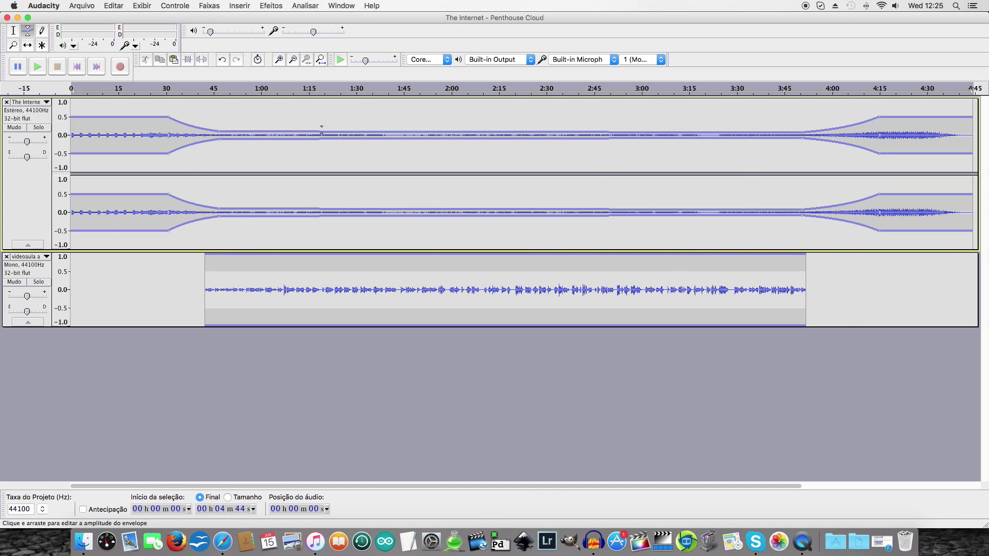
drag(218, 132, 220, 133)
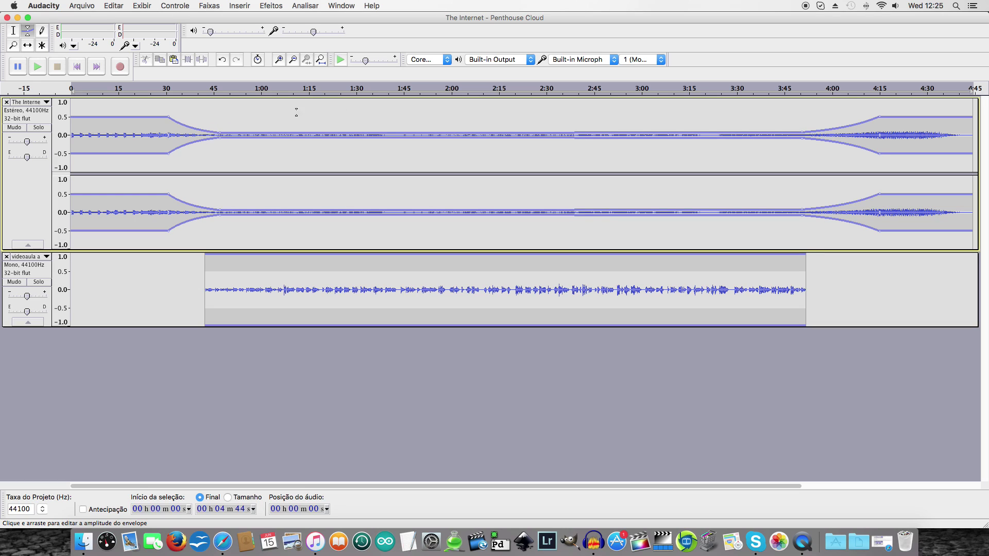
drag(802, 132, 802, 133)
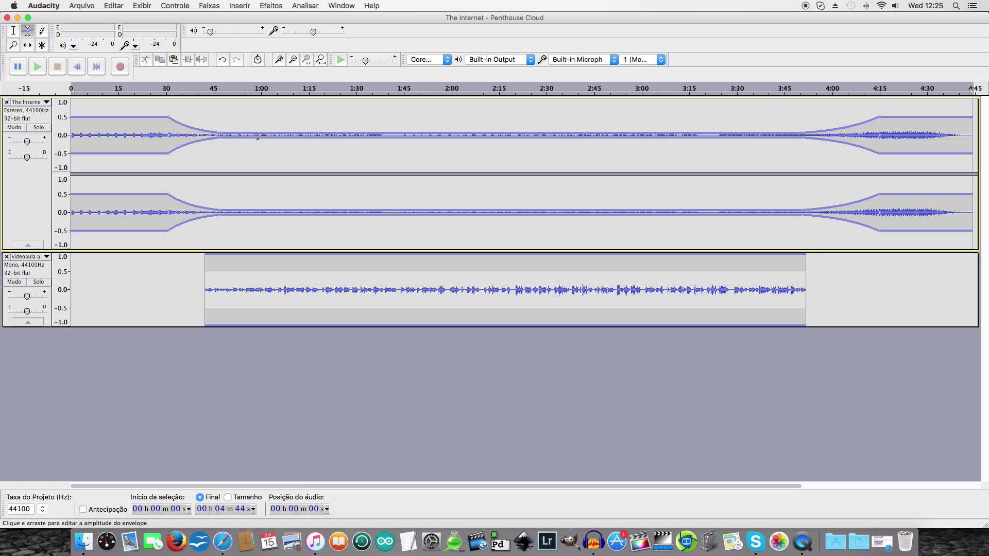
Play the mix from the start and from about 0:34 to check the music's fade
click(72, 89)
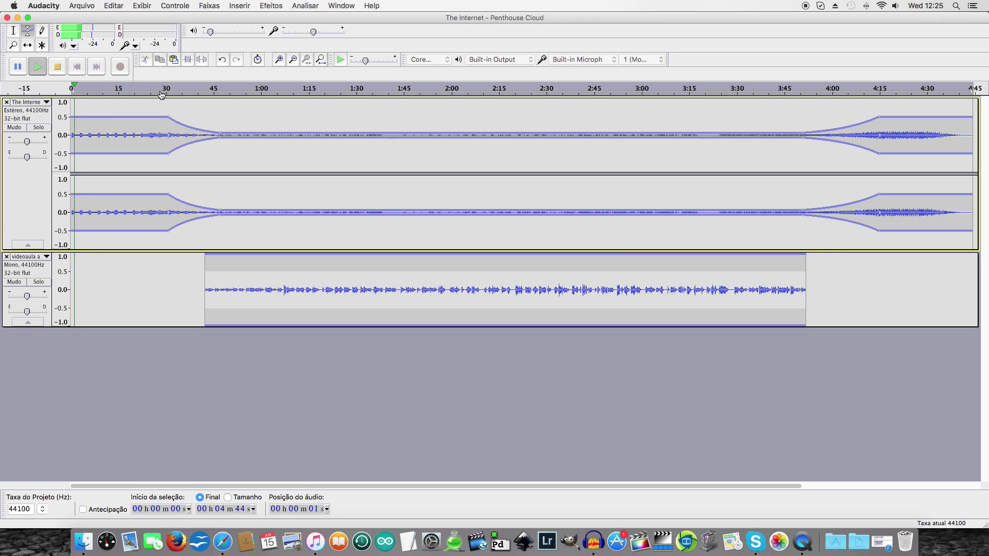
click(178, 88)
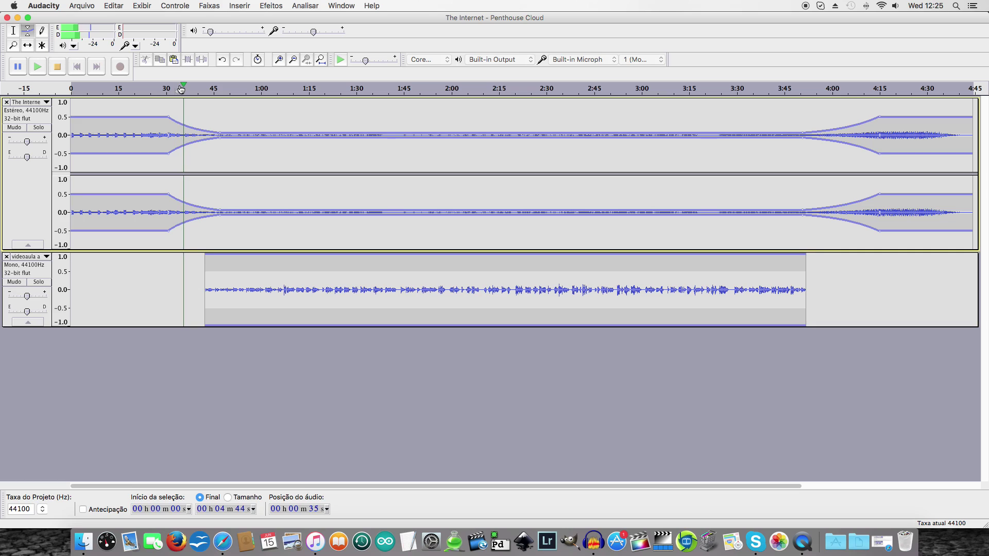
key(space)
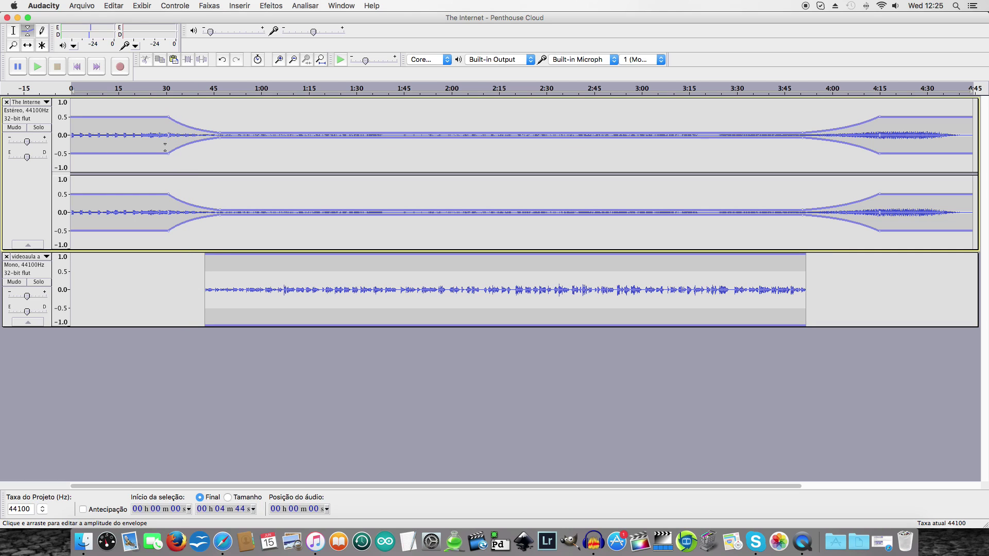